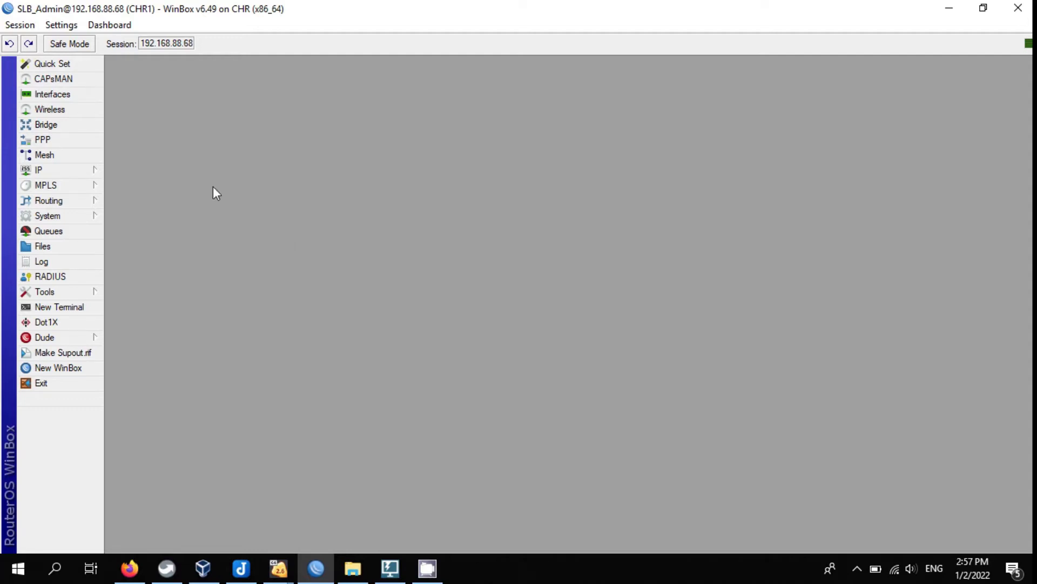
# Step: Open the Netwatch host list from Tools, cancelling the new-host entry that was started
pyautogui.click(74, 293)
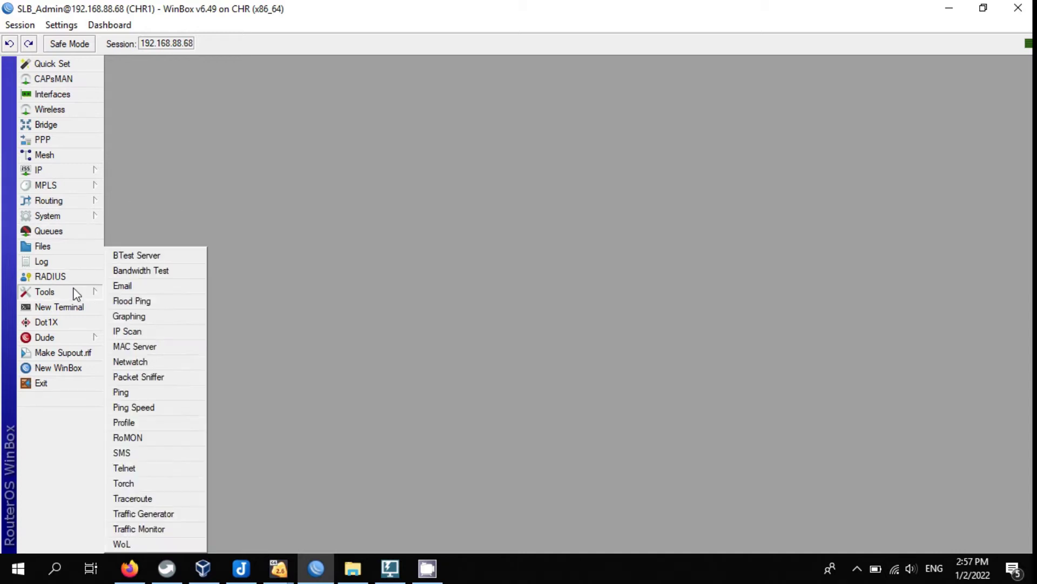
pyautogui.click(171, 362)
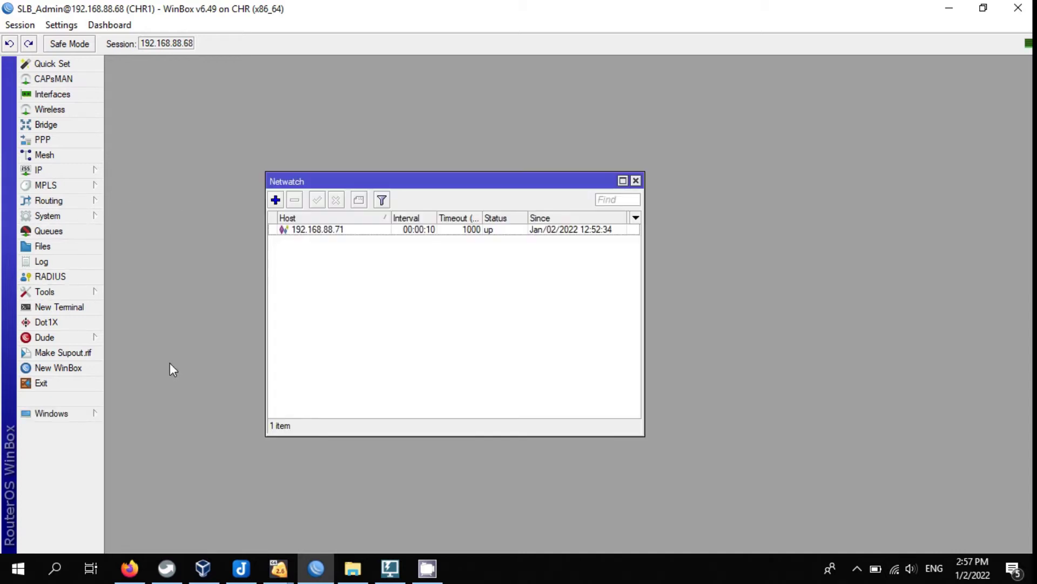
pyautogui.click(276, 200)
pyautogui.click(659, 262)
# Step: Open host 192.168.88.71, check its address and 00:00:10 interval, and show its Up script
pyautogui.doubleClick(354, 231)
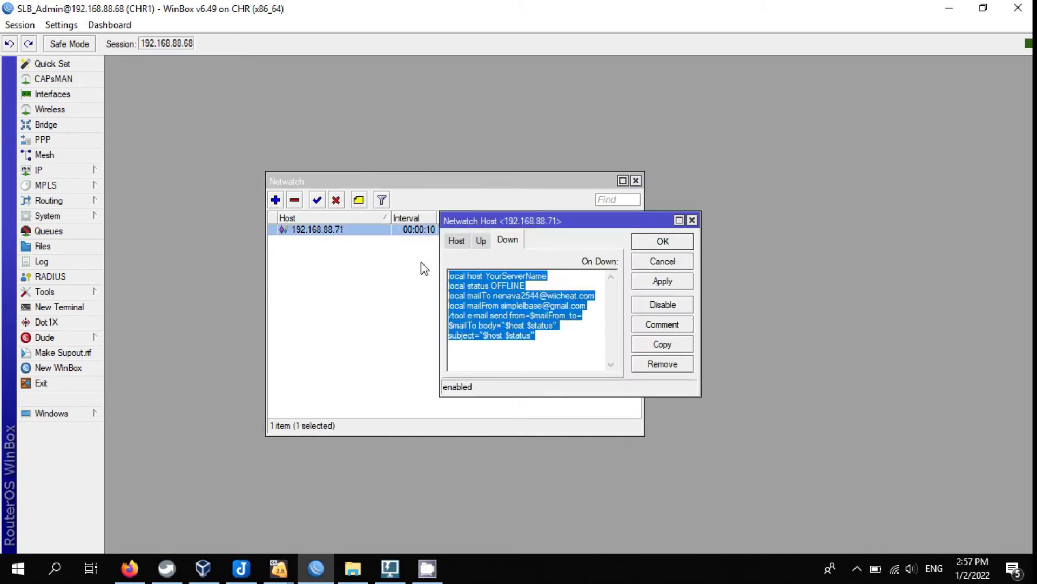
pyautogui.click(464, 244)
pyautogui.click(538, 261)
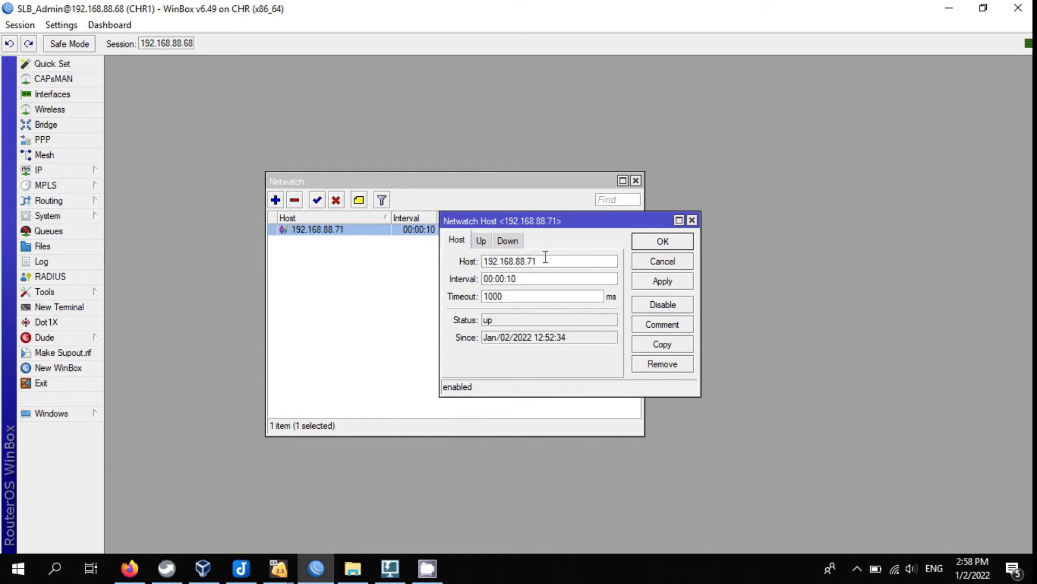
pyautogui.moveTo(538, 262); pyautogui.dragTo(483, 268)
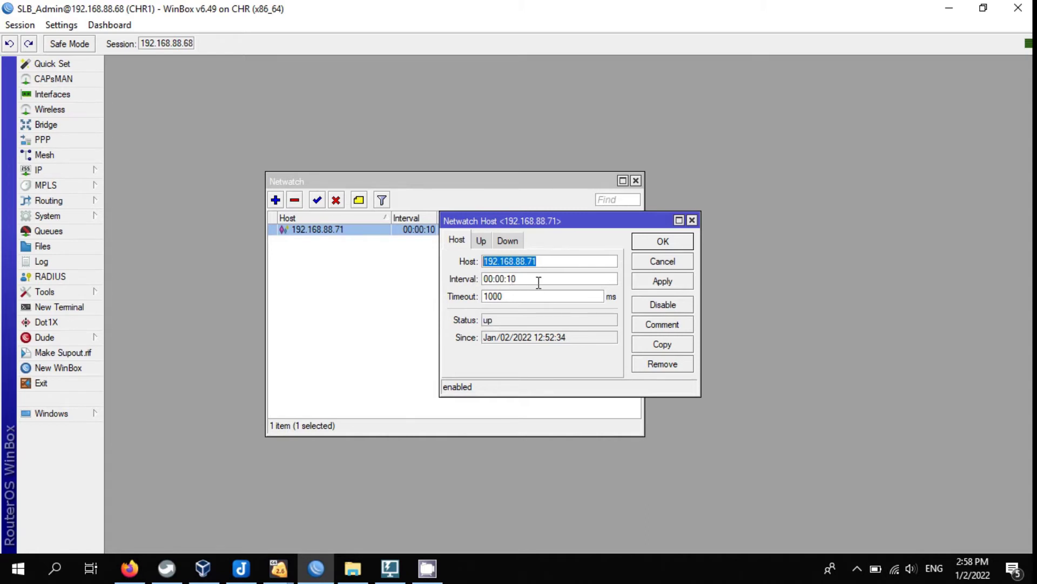
pyautogui.moveTo(538, 278); pyautogui.dragTo(485, 279)
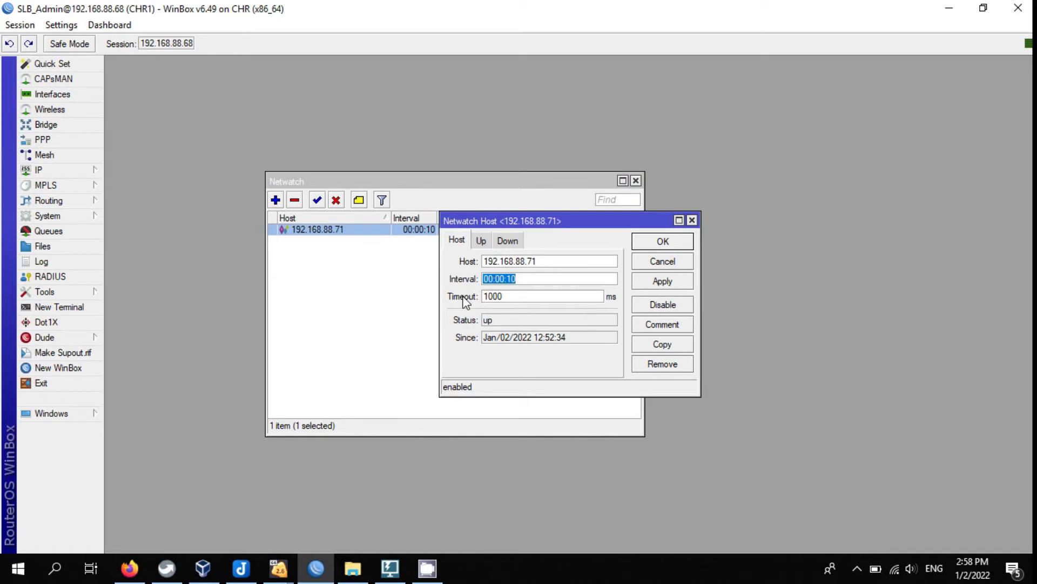
pyautogui.click(481, 241)
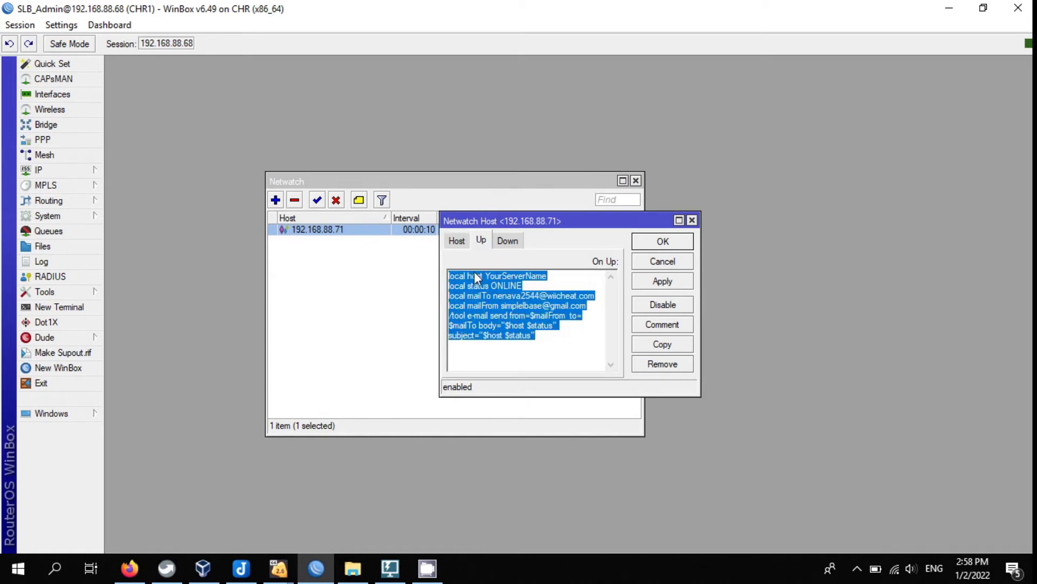
# Step: Review the On Up script that emails ONLINE, then switch to the On Down script
pyautogui.click(474, 273)
pyautogui.click(523, 345)
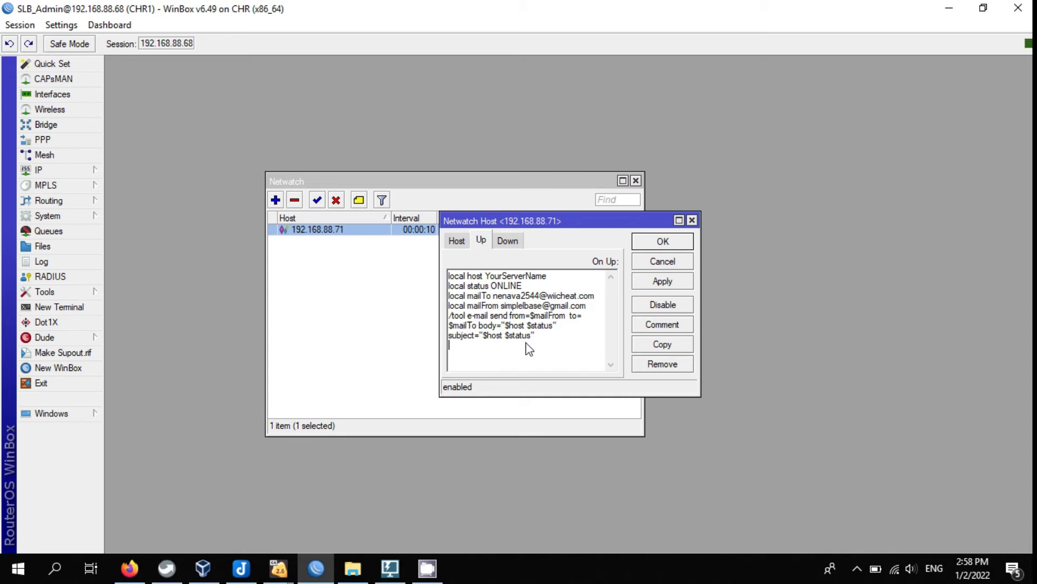
pyautogui.click(506, 241)
# Step: Review the OFFLINE email script and apply both scripts to host 192.168.88.71
pyautogui.click(500, 325)
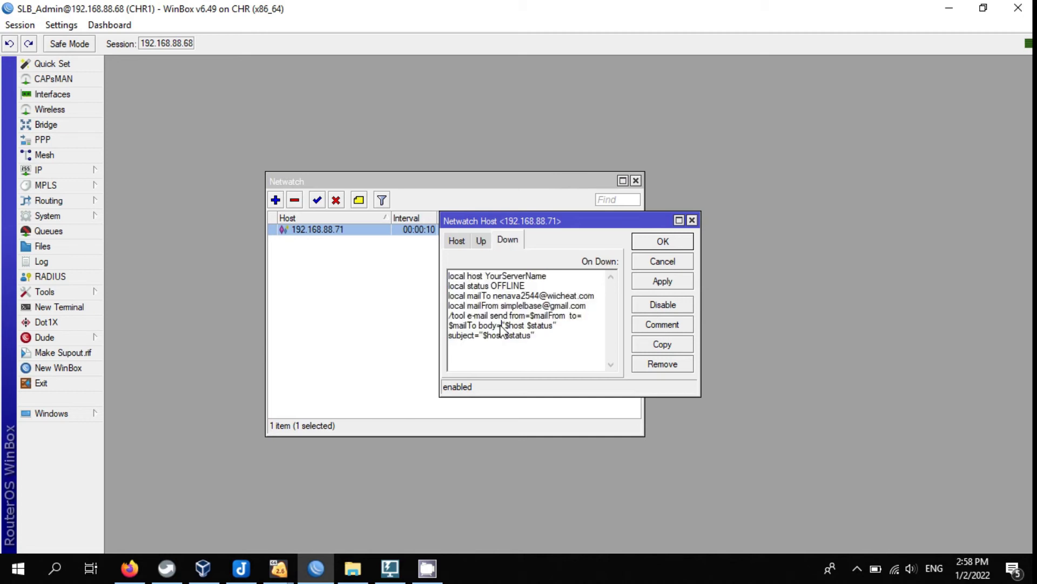
pyautogui.click(509, 358)
pyautogui.click(663, 280)
# Step: Close the host, pause CHR2, select the 'sent OFFLINE' log entry, and bring up Temp Mail
pyautogui.click(670, 241)
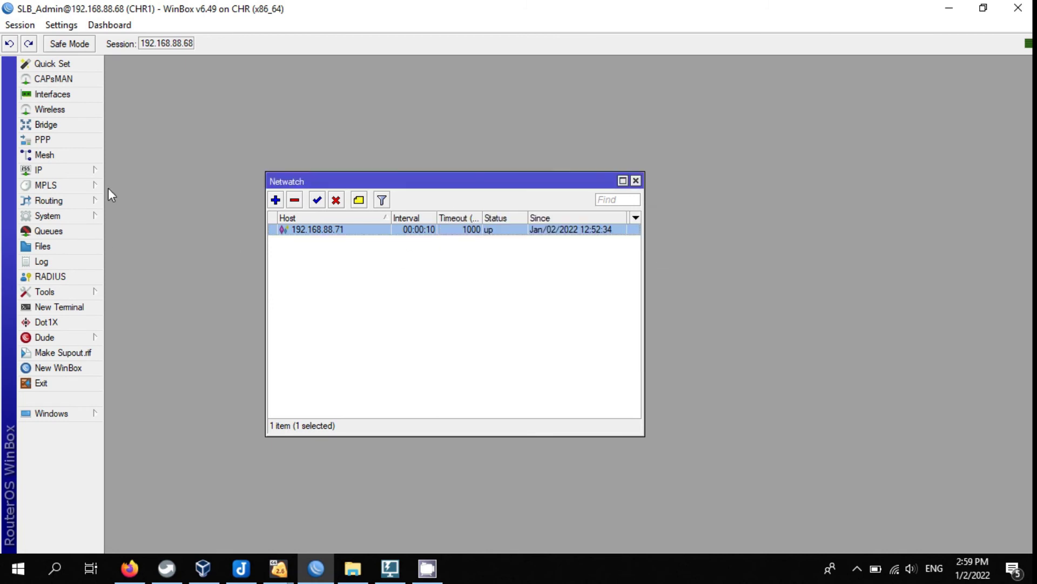
pyautogui.click(81, 262)
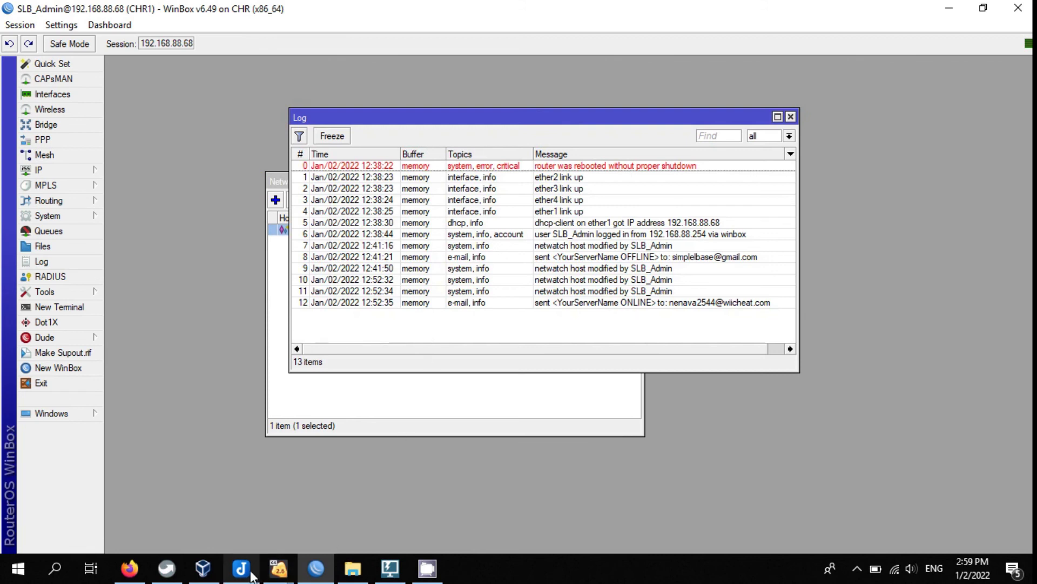
pyautogui.moveTo(278, 568)
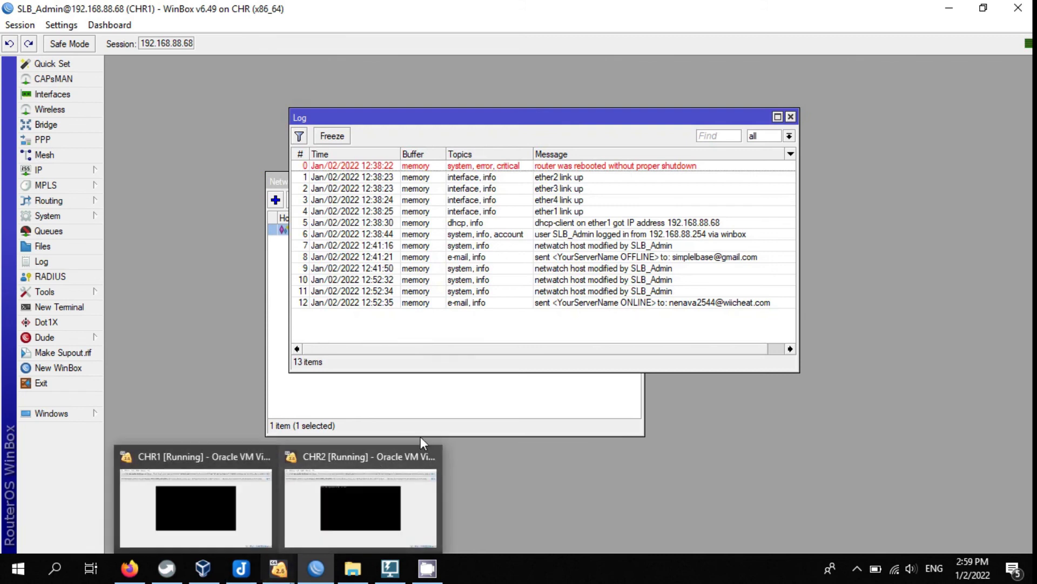
pyautogui.click(427, 455)
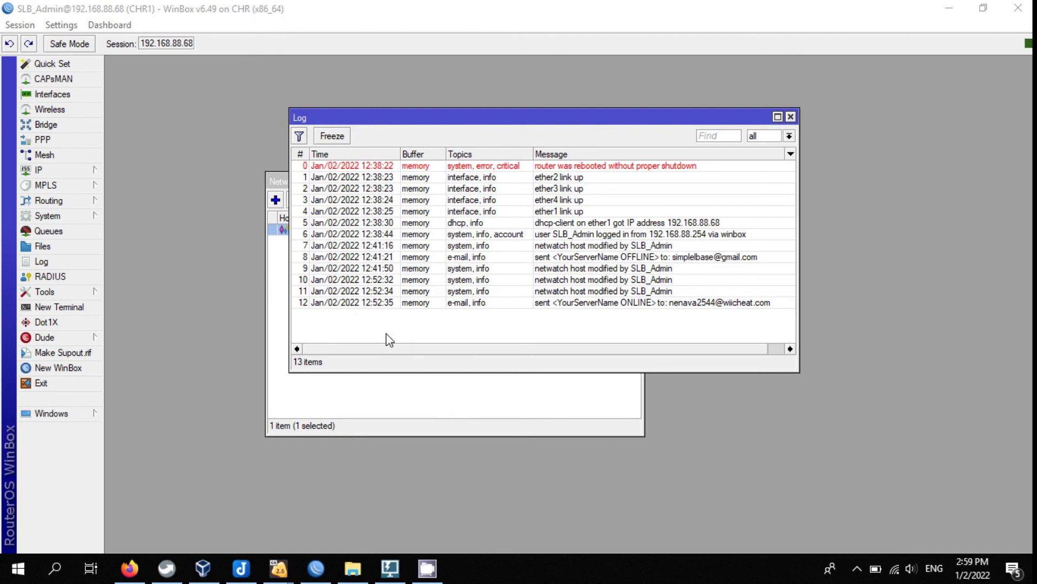
pyautogui.click(534, 317)
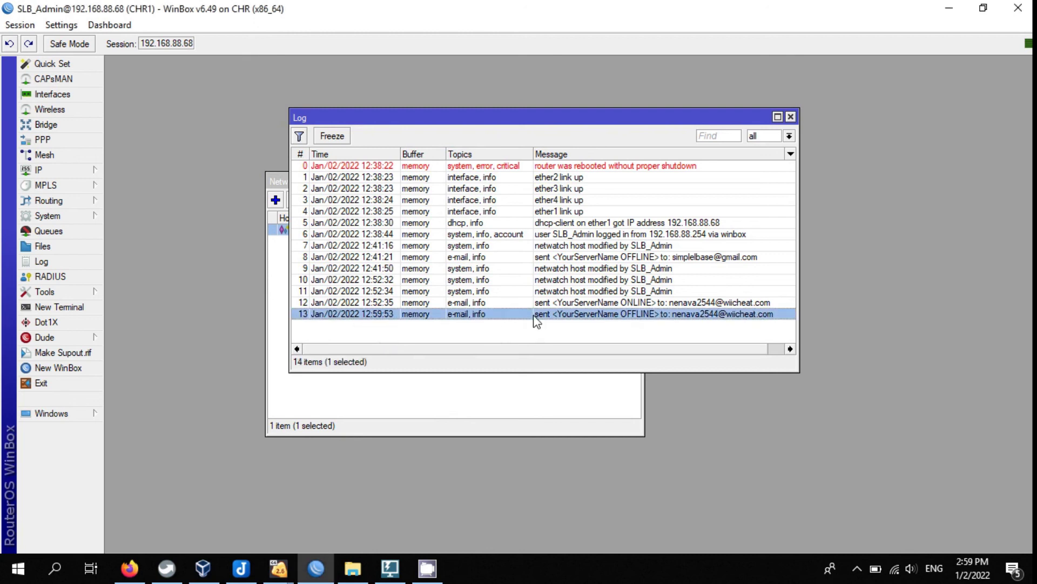
pyautogui.click(126, 569)
pyautogui.scroll(-2, 396, 450)
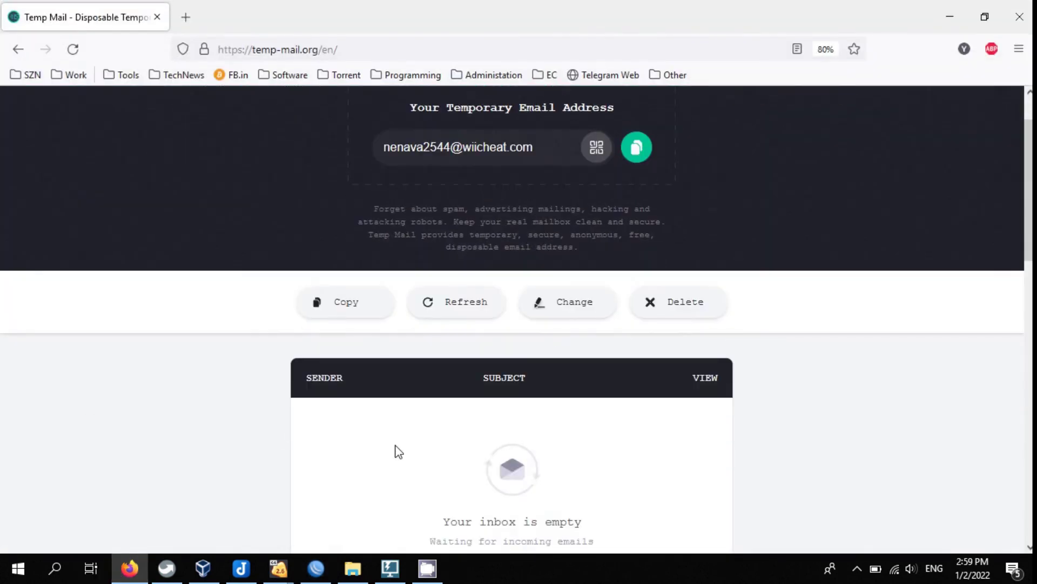